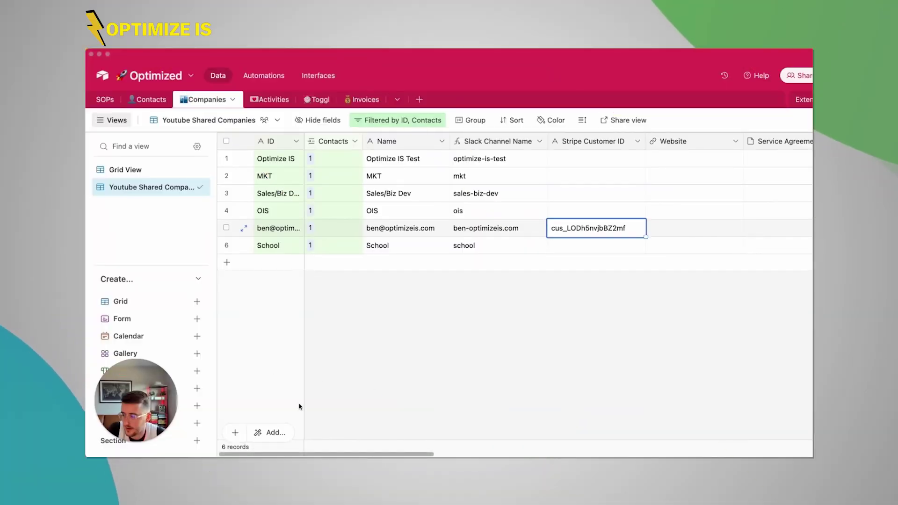
- Select the Stripe Customer ID column in the Companies table
{"action": "left_click", "coordinate": [128, 441]}
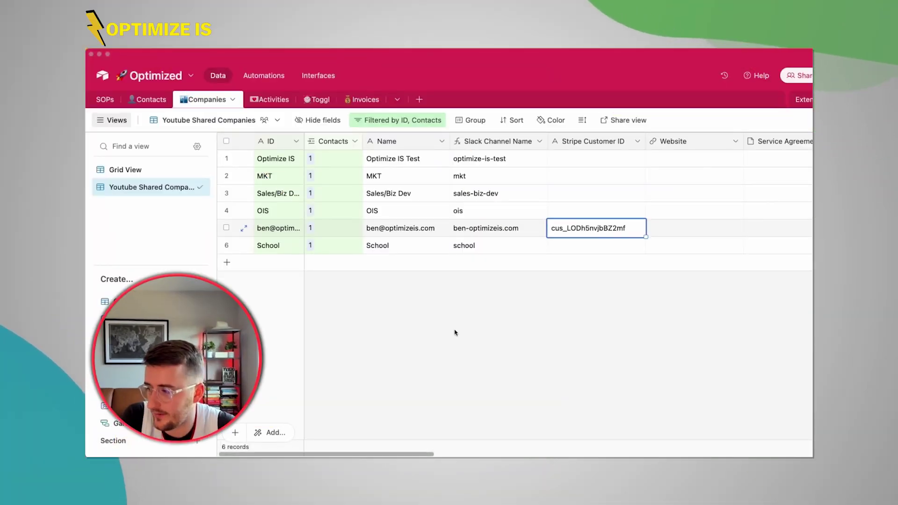
{"action": "left_click", "coordinate": [575, 156]}
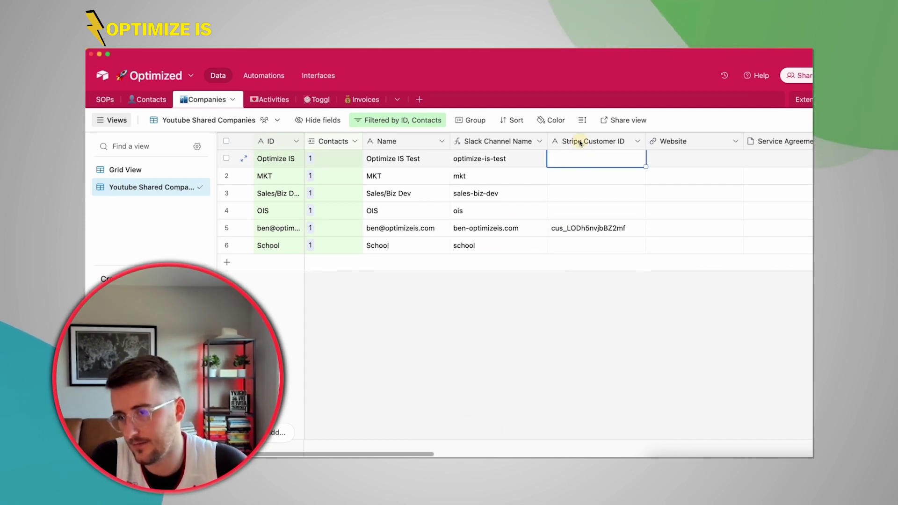
{"action": "left_click", "coordinate": [580, 141]}
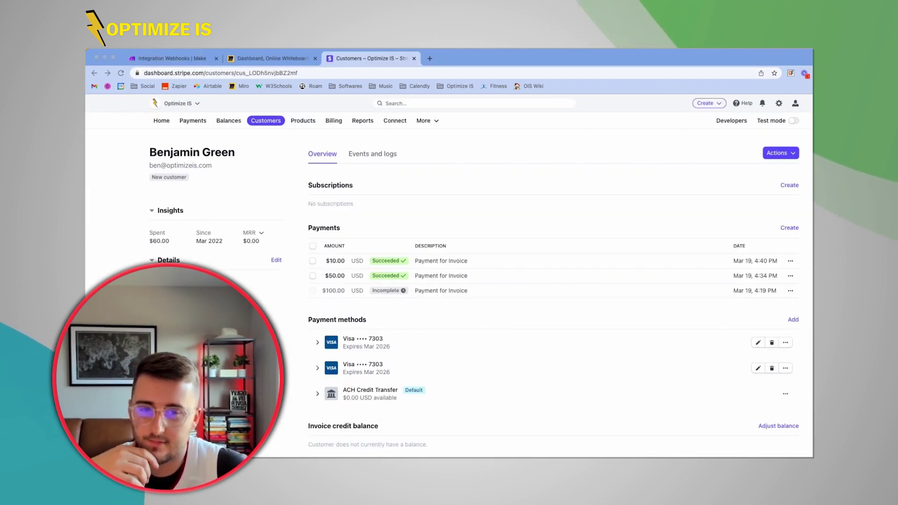
- Select the customer ID at the end of the Stripe customer page's web address
{"action": "left_click", "coordinate": [290, 75]}
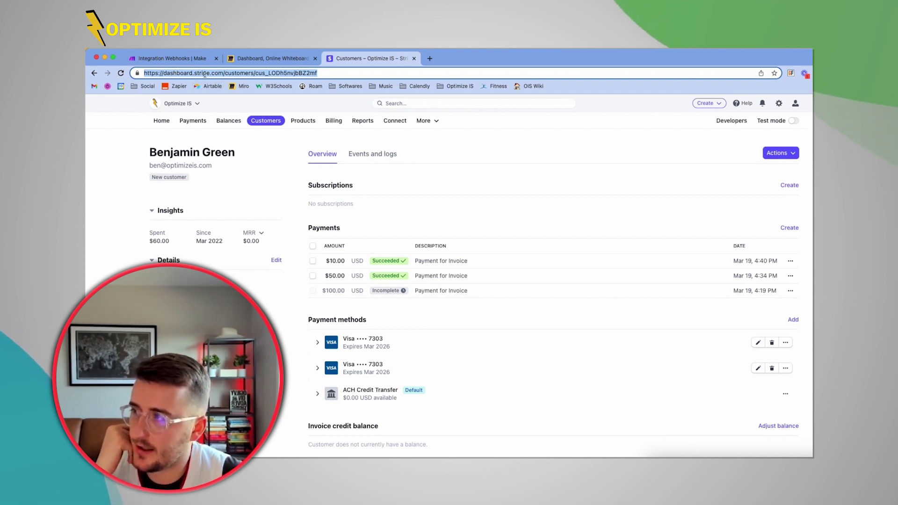
{"action": "double_click", "coordinate": [237, 73]}
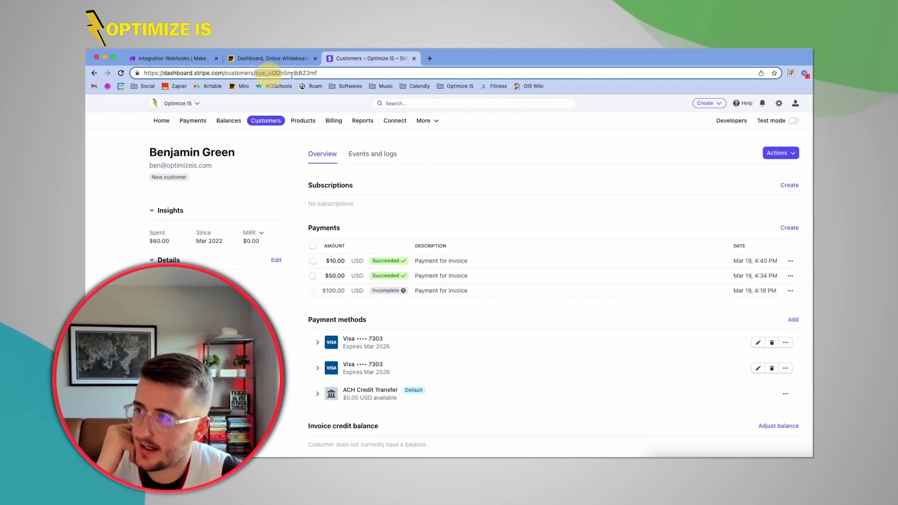
{"action": "left_click_drag", "start_coordinate": [256, 74], "coordinate": [377, 85]}
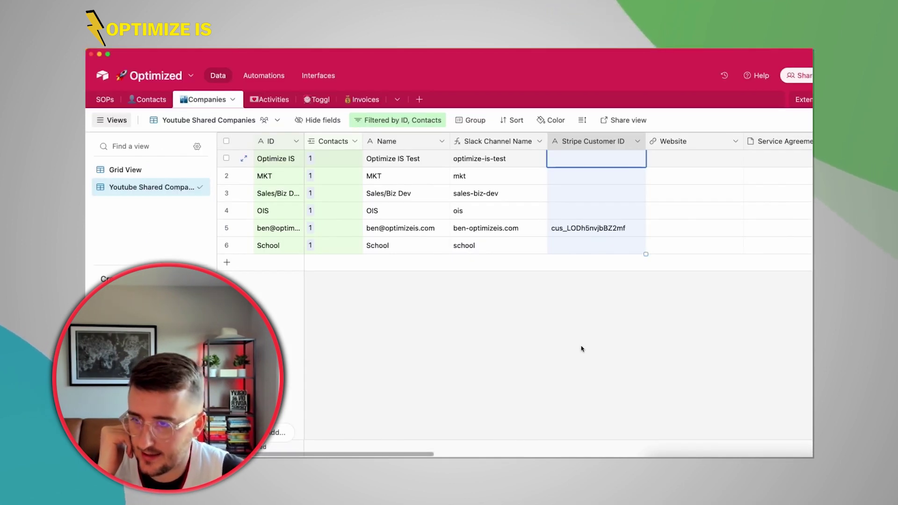
{"action": "left_click", "coordinate": [612, 140]}
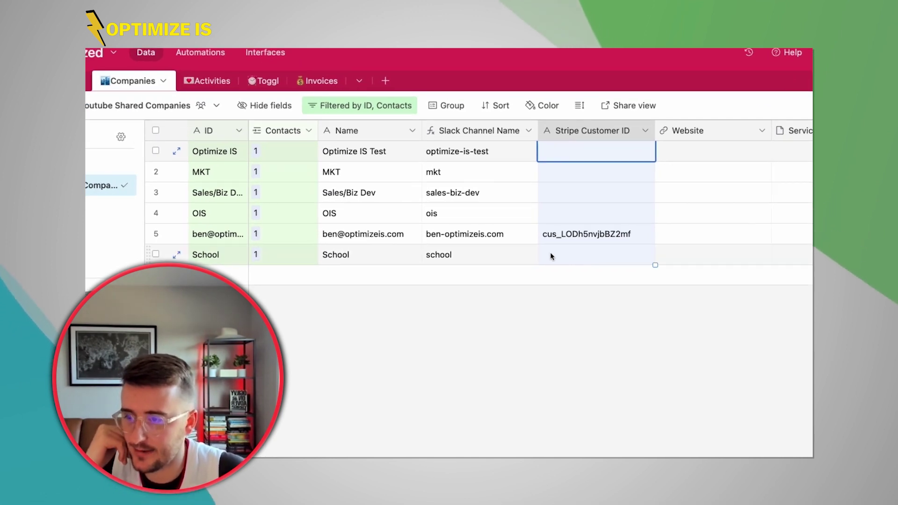
{"action": "left_click", "coordinate": [582, 235]}
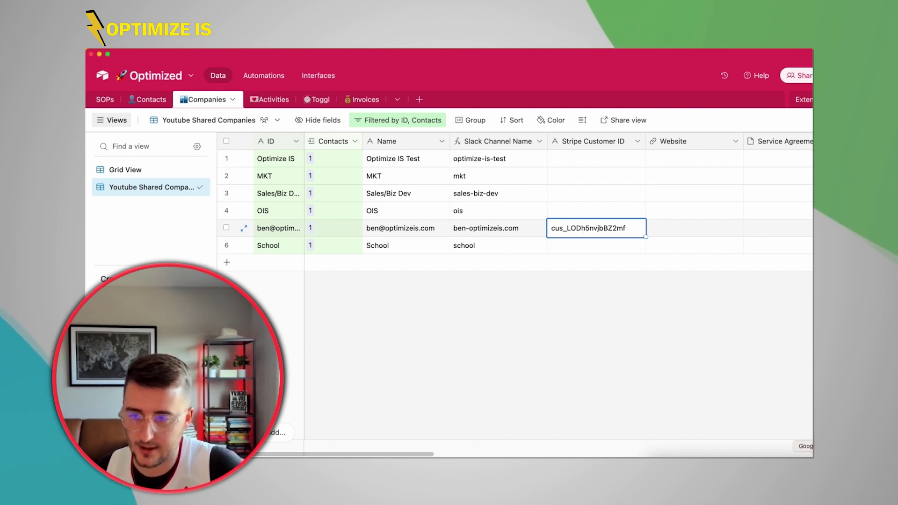
- Insert a new Formula field to the left of Stripe Customer ID
{"action": "right_click", "coordinate": [593, 142]}
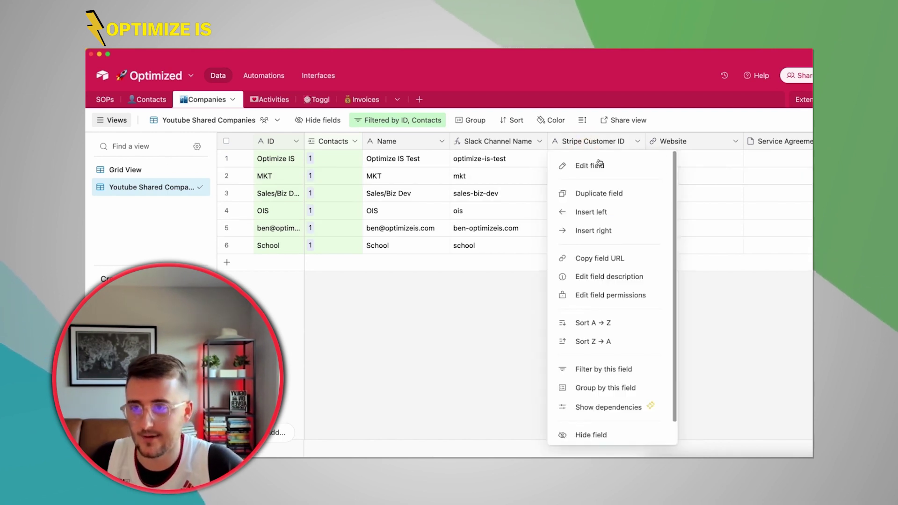
{"action": "left_click", "coordinate": [597, 212]}
{"action": "type", "text": "f"}
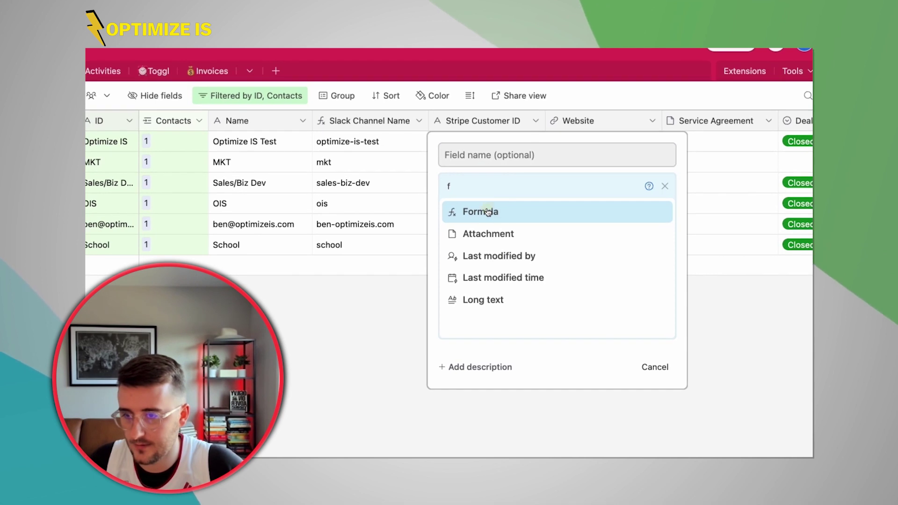
{"action": "left_click", "coordinate": [598, 217]}
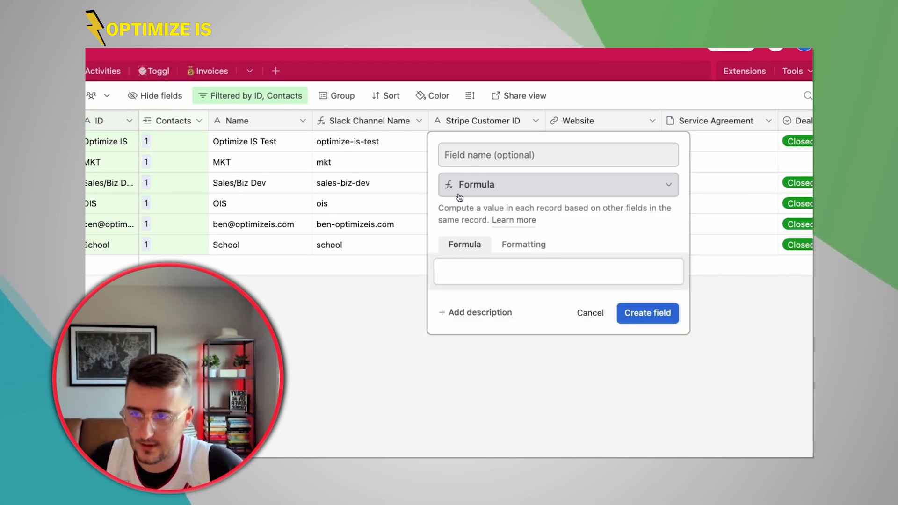
- Paste into the empty formula box and copy the Stripe customer page address
{"action": "left_click", "coordinate": [487, 264]}
{"action": "type", "text": "cus_LODh5nvjbBZ2mf"}
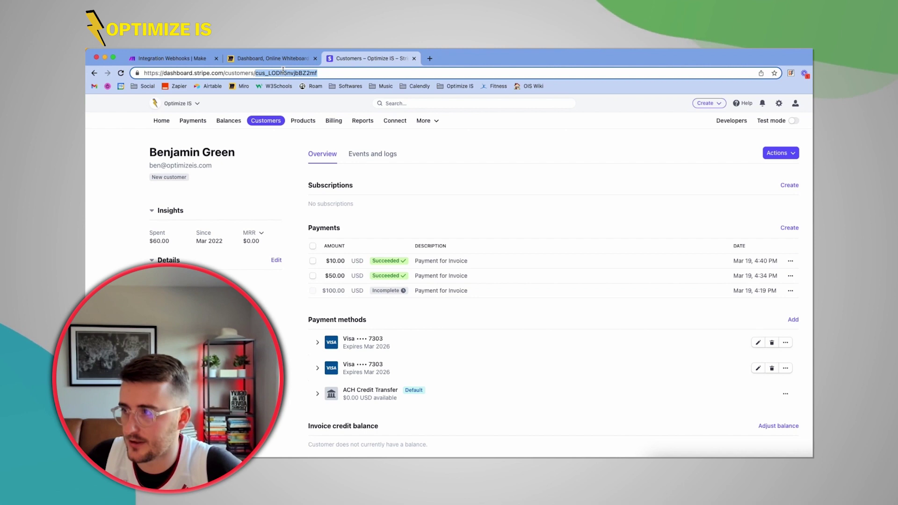
{"action": "key", "text": "super+a"}
{"action": "key", "text": "super+c"}
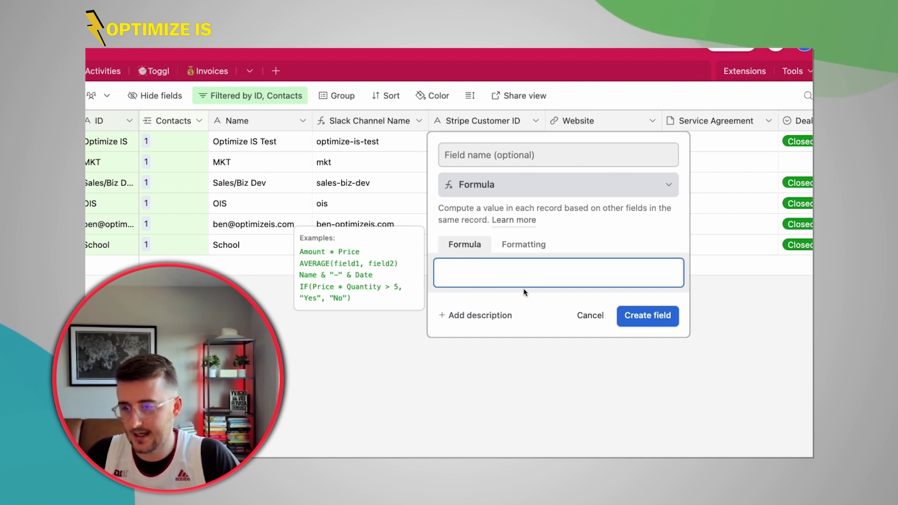
{"action": "type", "text": "\""}
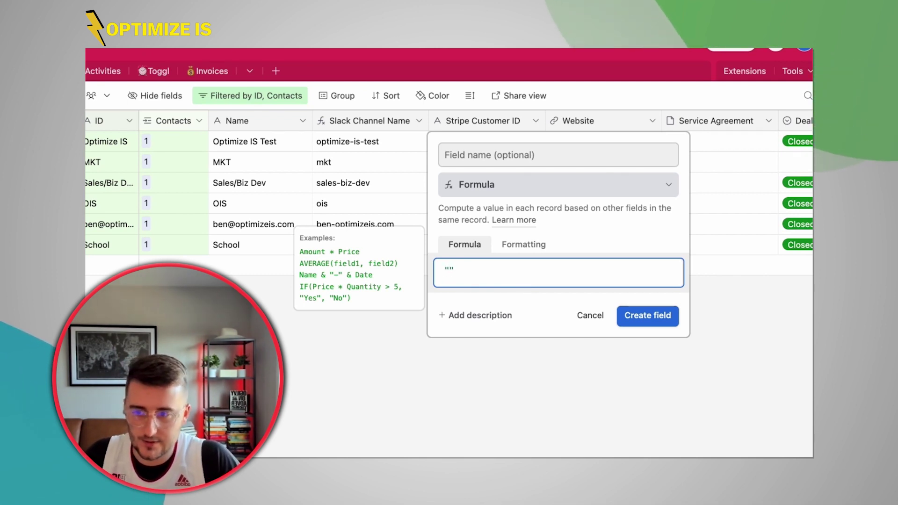
{"action": "key", "text": "super+v"}
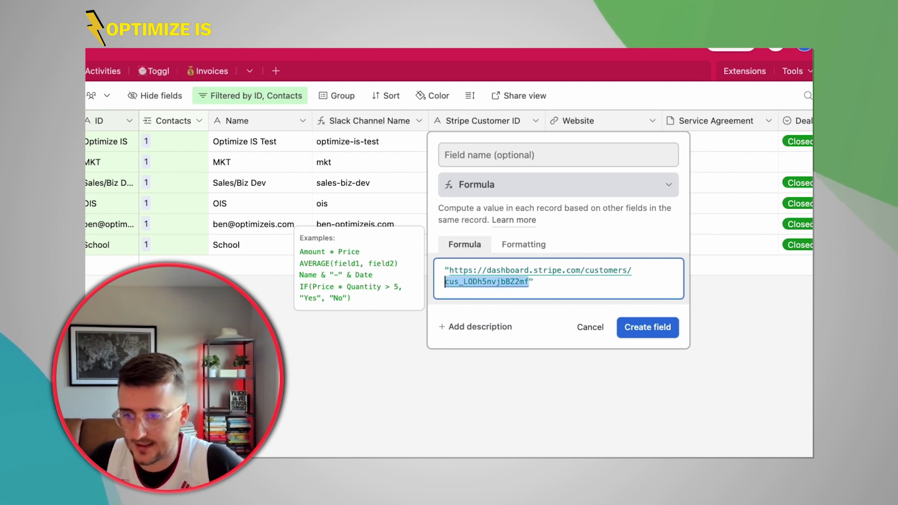
{"action": "key", "text": "BackSpace"}
{"action": "left_click", "coordinate": [636, 270]}
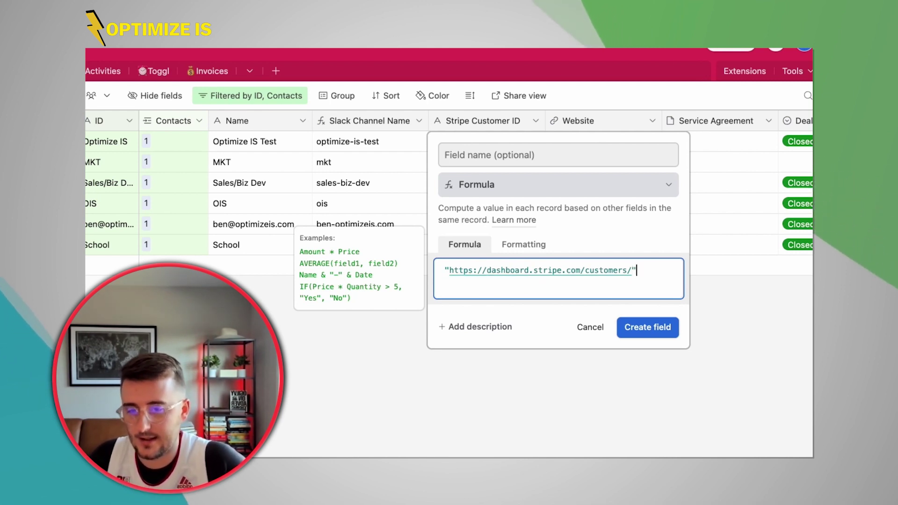
{"action": "type", "text": "&"}
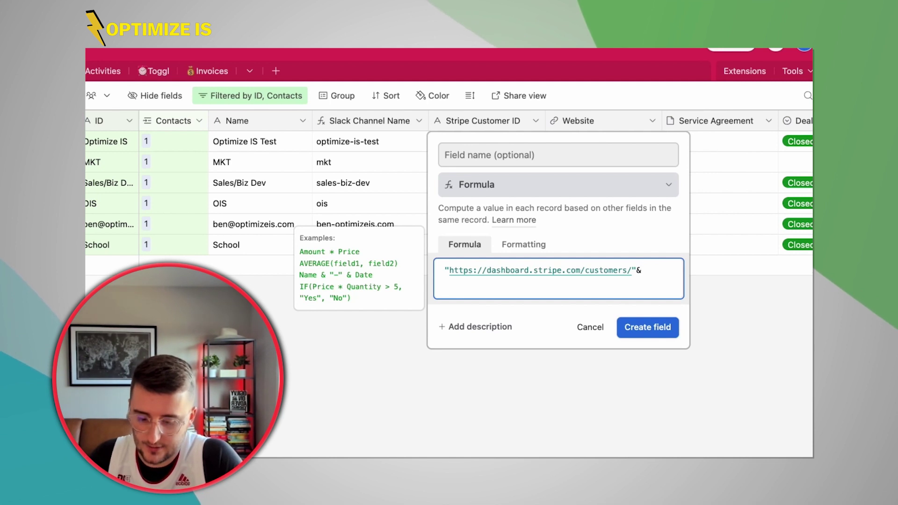
{"action": "type", "text": "{Stripe"}
{"action": "left_click", "coordinate": [494, 320]}
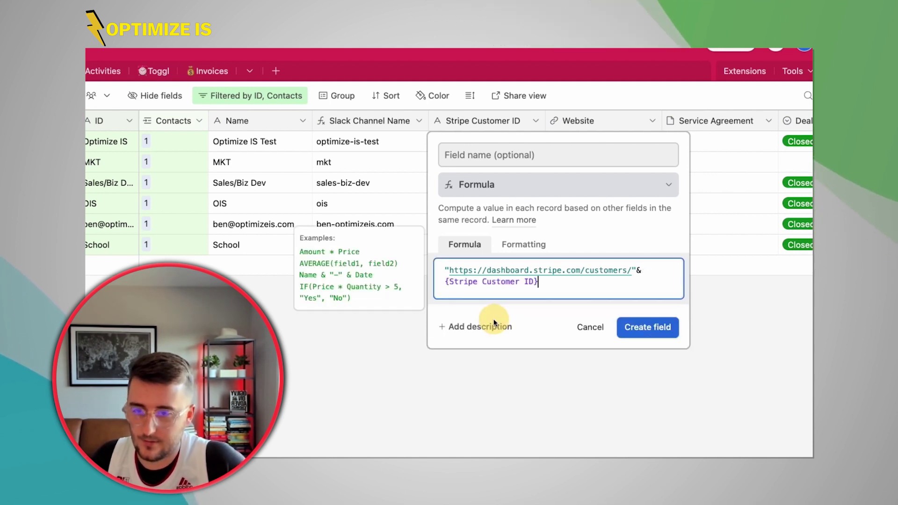
{"action": "left_click", "coordinate": [506, 150]}
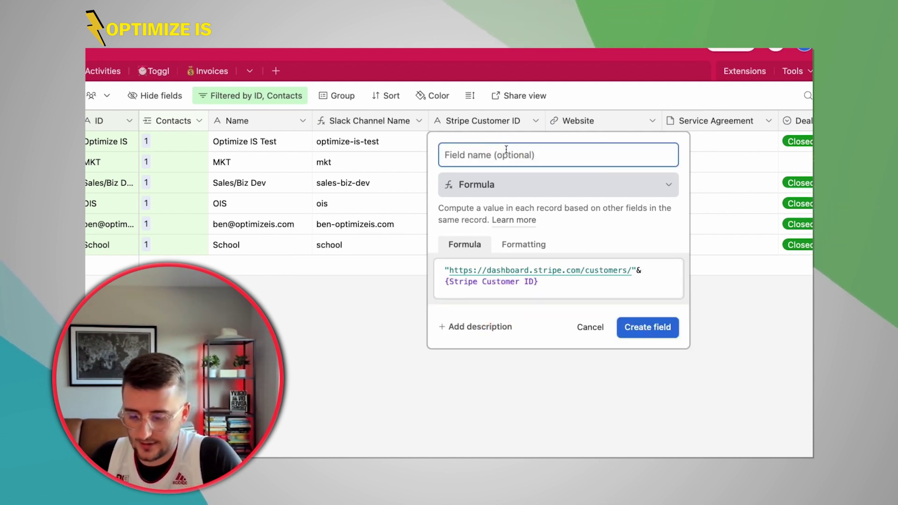
{"action": "type", "text": "Stripe Link"}
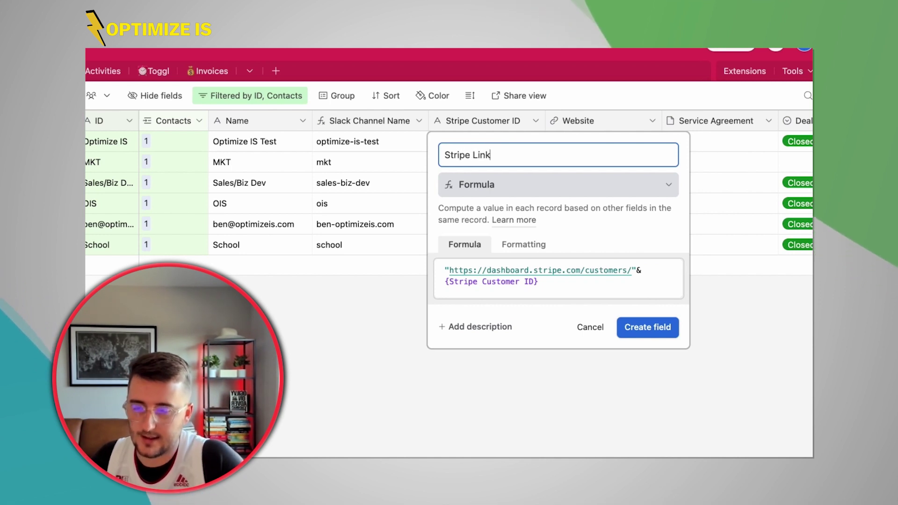
- Turn Stripe Link into a Button field labelled 'Stripe Link' with solid blue style, and create it
{"action": "left_click", "coordinate": [455, 187]}
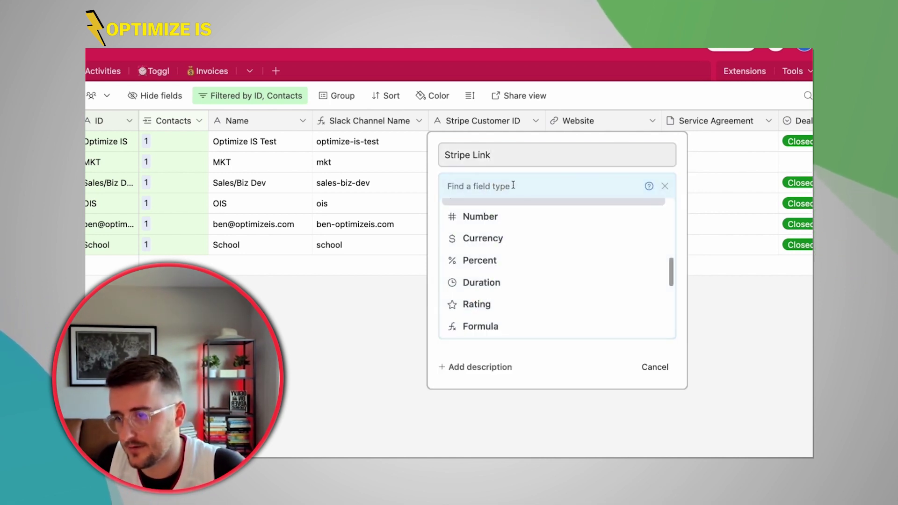
{"action": "scroll", "coordinate": [493, 271], "scroll_direction": "down", "scroll_amount": 5}
{"action": "left_click", "coordinate": [481, 323]}
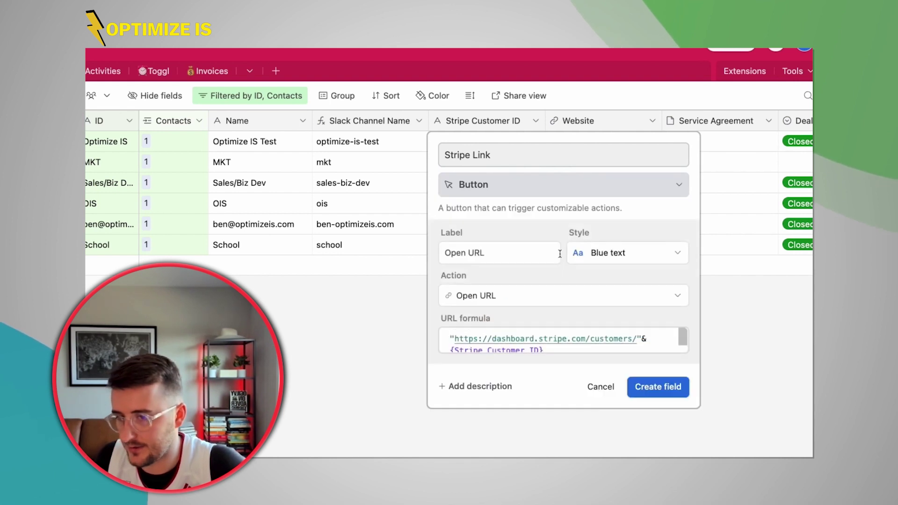
{"action": "triple_click", "coordinate": [499, 156]}
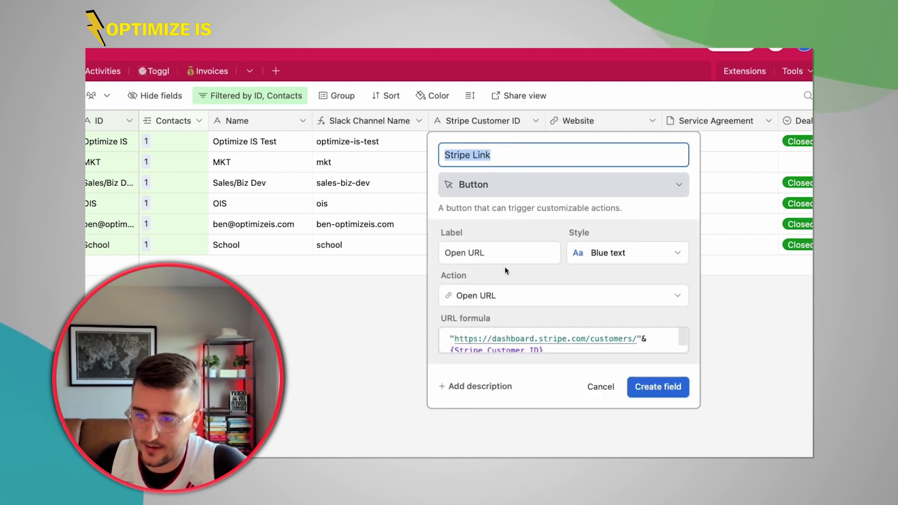
{"action": "triple_click", "coordinate": [497, 251]}
{"action": "left_click", "coordinate": [646, 252]}
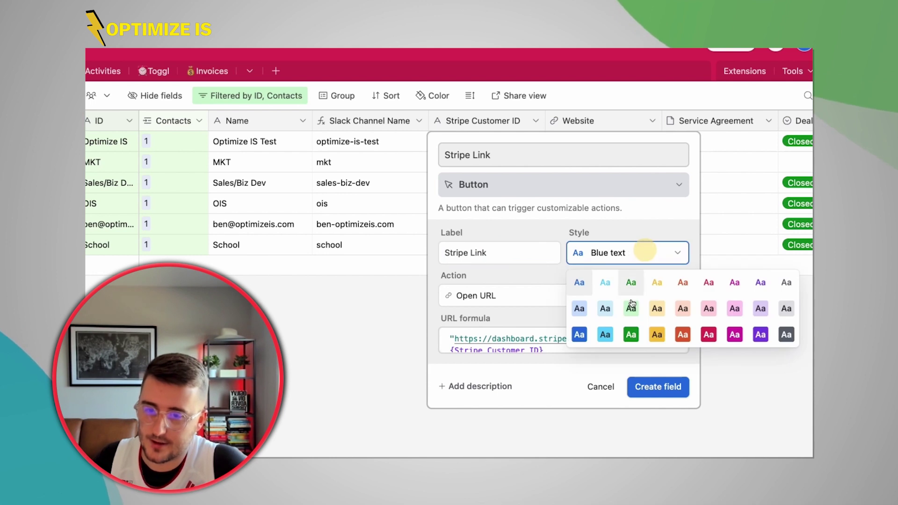
{"action": "left_click", "coordinate": [580, 336]}
{"action": "left_click", "coordinate": [661, 387]}
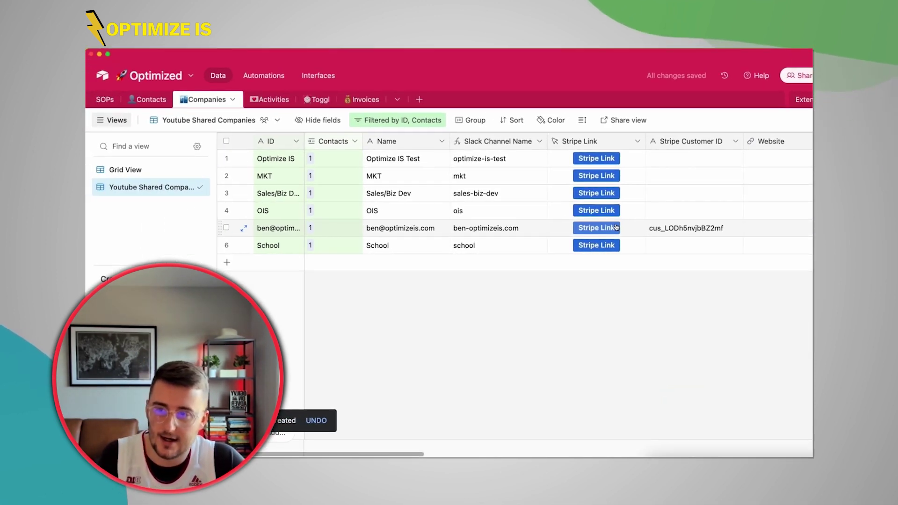
- Test row 5's Stripe Link button to open its Stripe customer page, then return to Airtable
{"action": "left_click", "coordinate": [676, 227]}
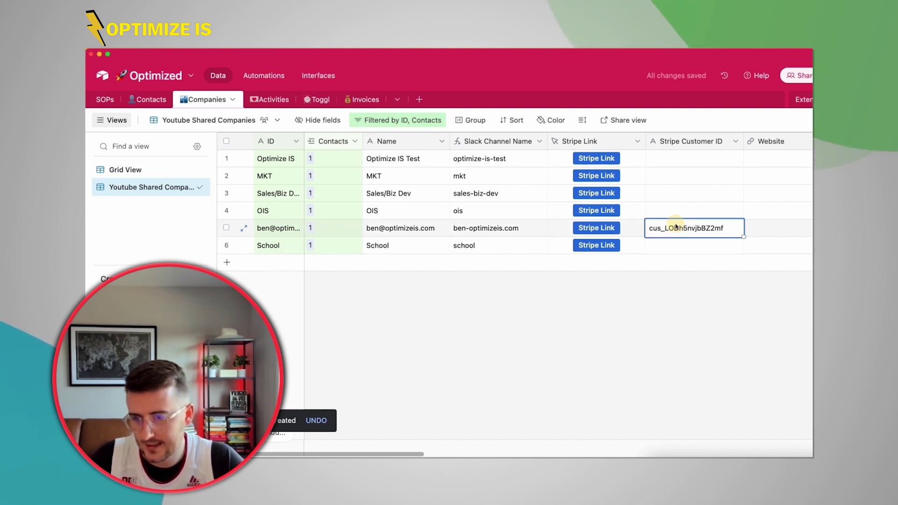
{"action": "left_click", "coordinate": [596, 228]}
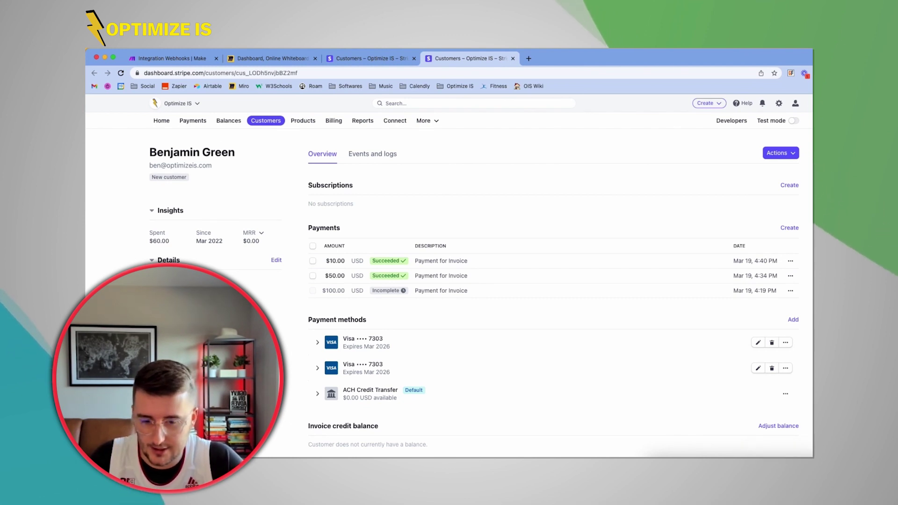
{"action": "key", "text": "super+Tab"}
- Wrap the Stripe Link URL formula in IF({Stripe Customer ID}, …) and save it
{"action": "double_click", "coordinate": [603, 141]}
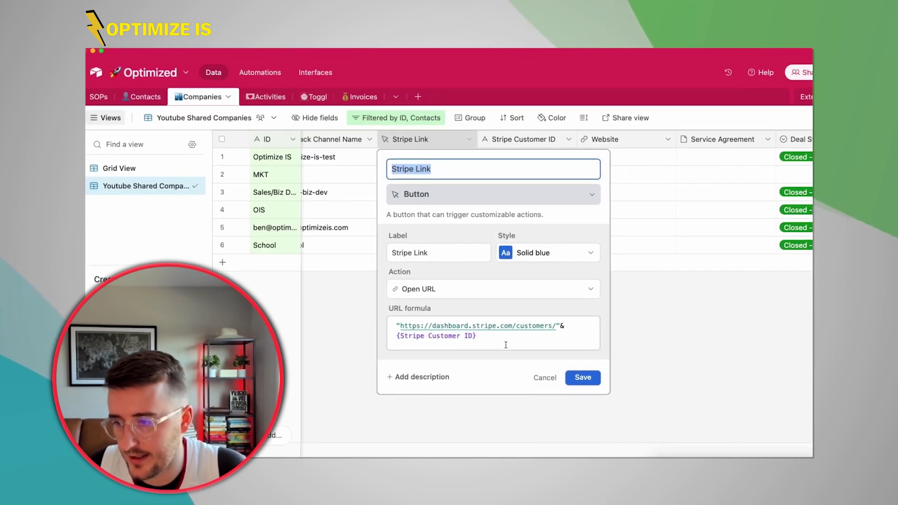
{"action": "triple_click", "coordinate": [505, 345]}
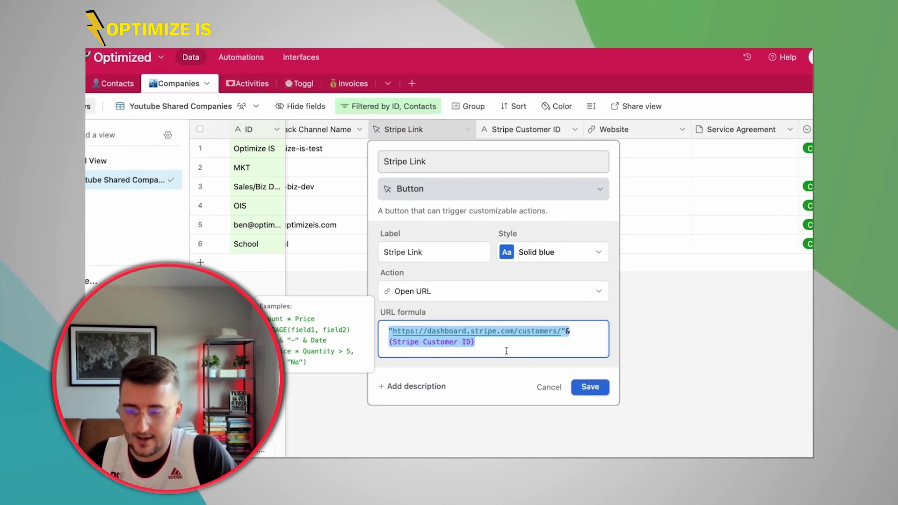
{"action": "type", "text": "if(cust"}
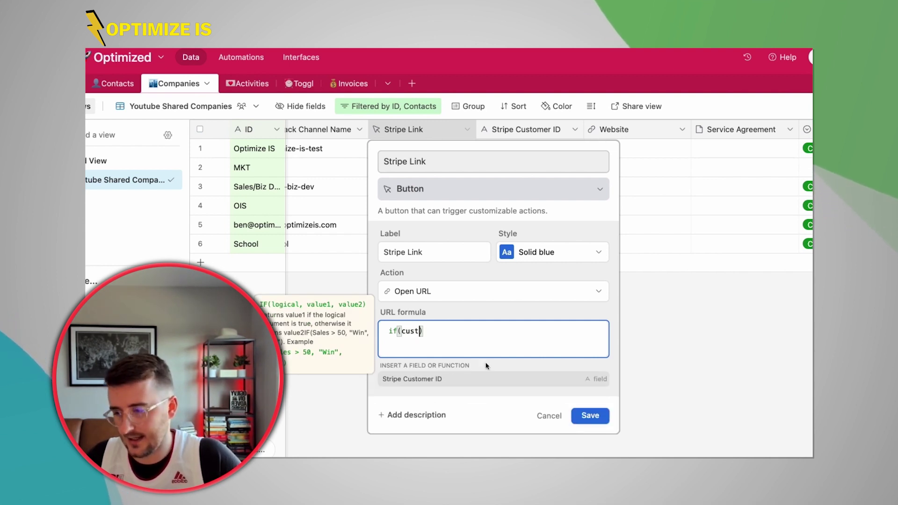
{"action": "left_click", "coordinate": [450, 379]}
{"action": "type", "text": ",\"https://dashboard.stripe.com/customers/\"&{Stripe Customer ID}"}
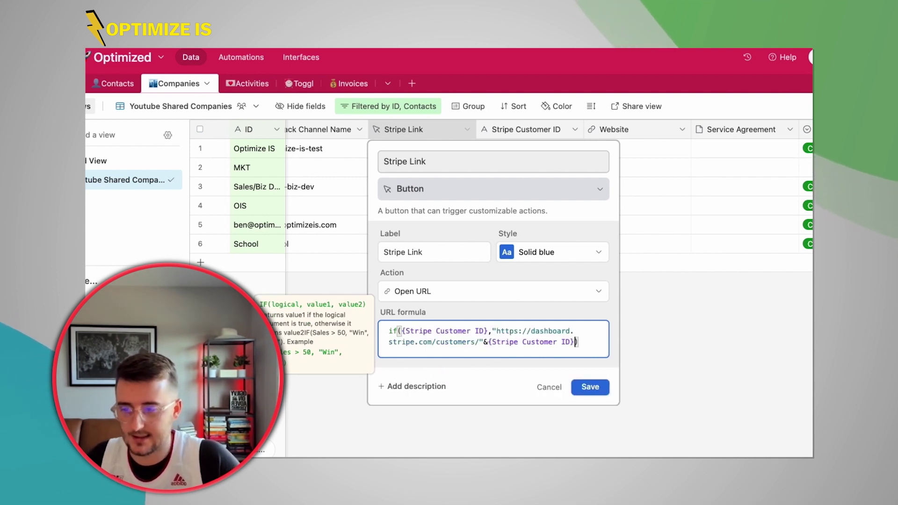
{"action": "left_click", "coordinate": [587, 414]}
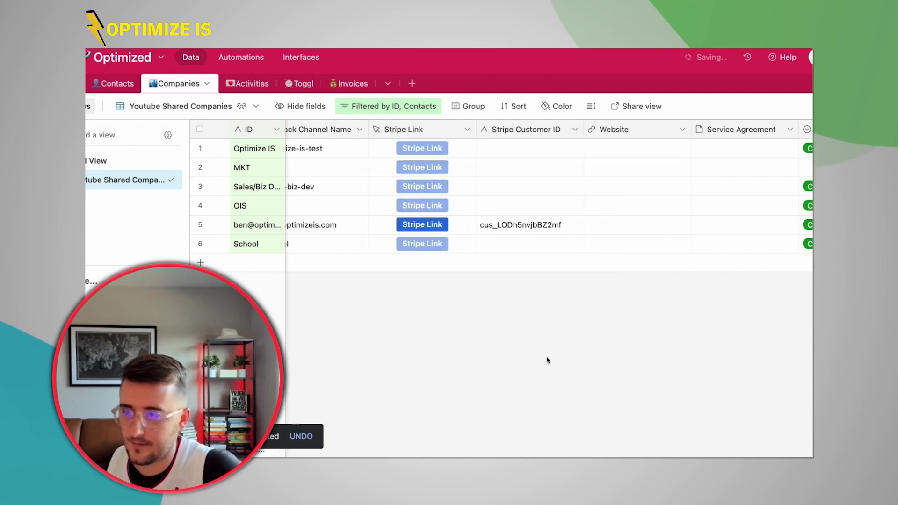
{"action": "left_click", "coordinate": [509, 231]}
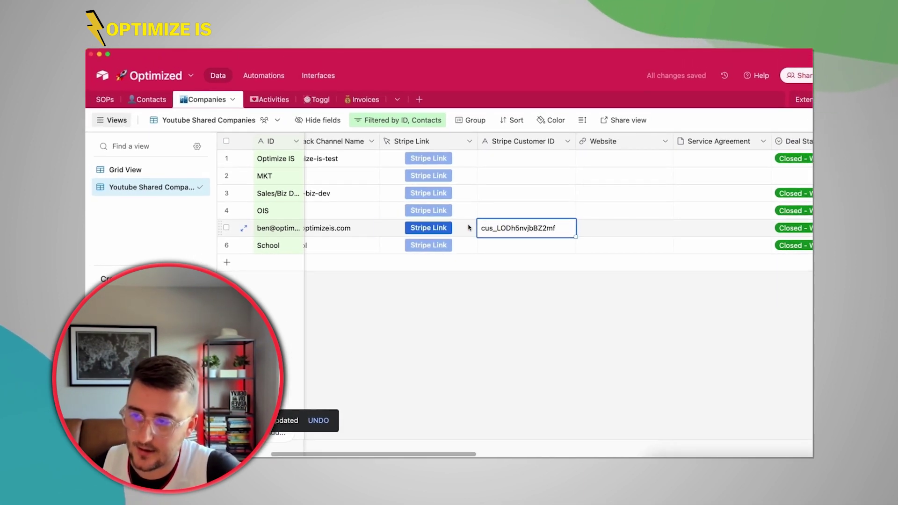
{"action": "left_click", "coordinate": [469, 228]}
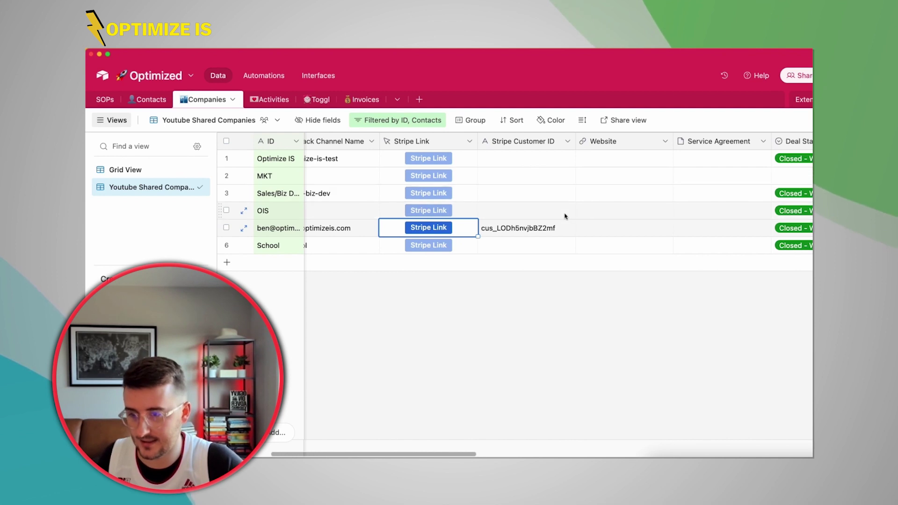
{"action": "left_click", "coordinate": [561, 228]}
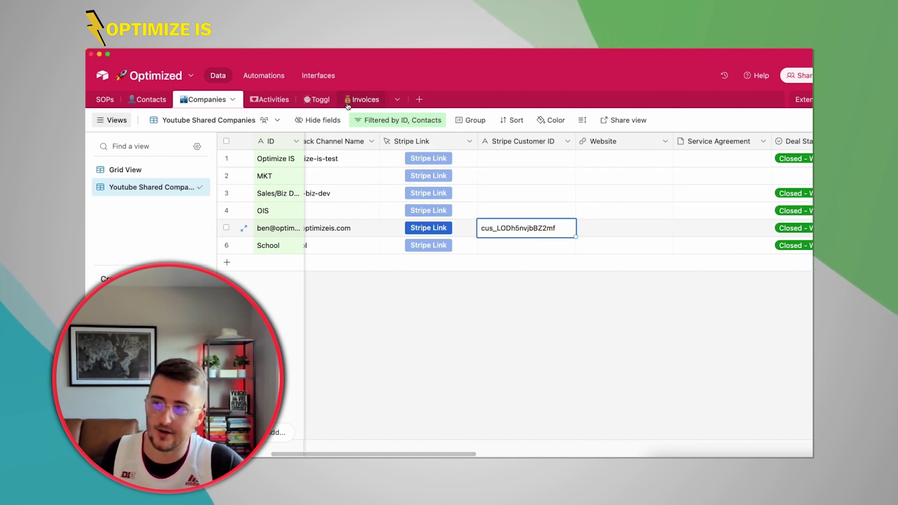